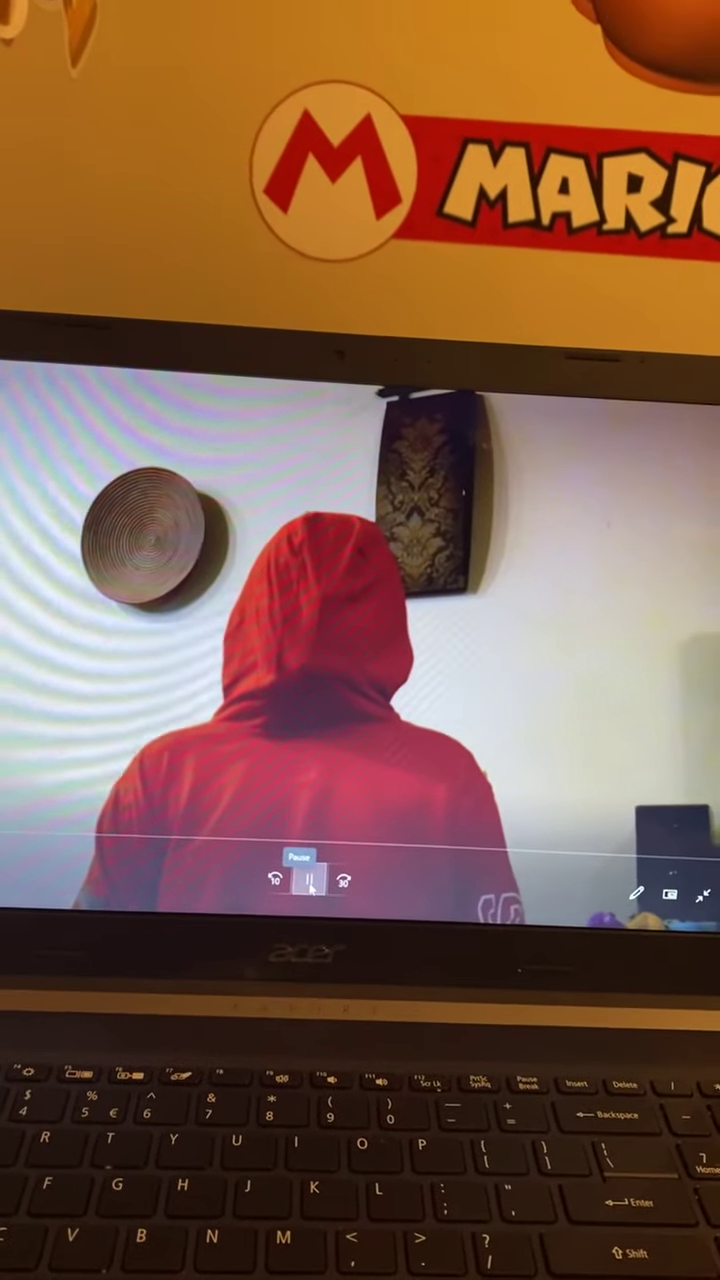
# Pause the red-hoodie video so playback can later continue to the Minecraft footage
pyautogui.click(311, 882)
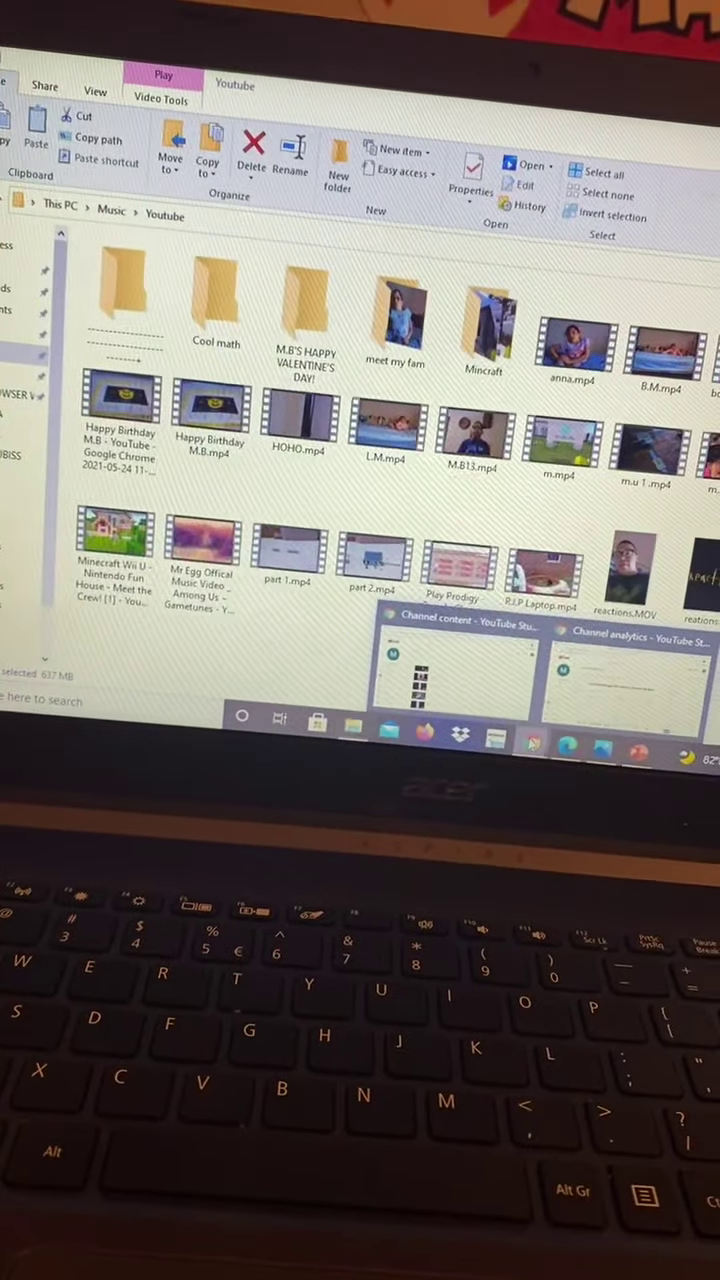
# Switch to the Chrome window showing Channel analytics – YouTube Studio
pyautogui.click(640, 665)
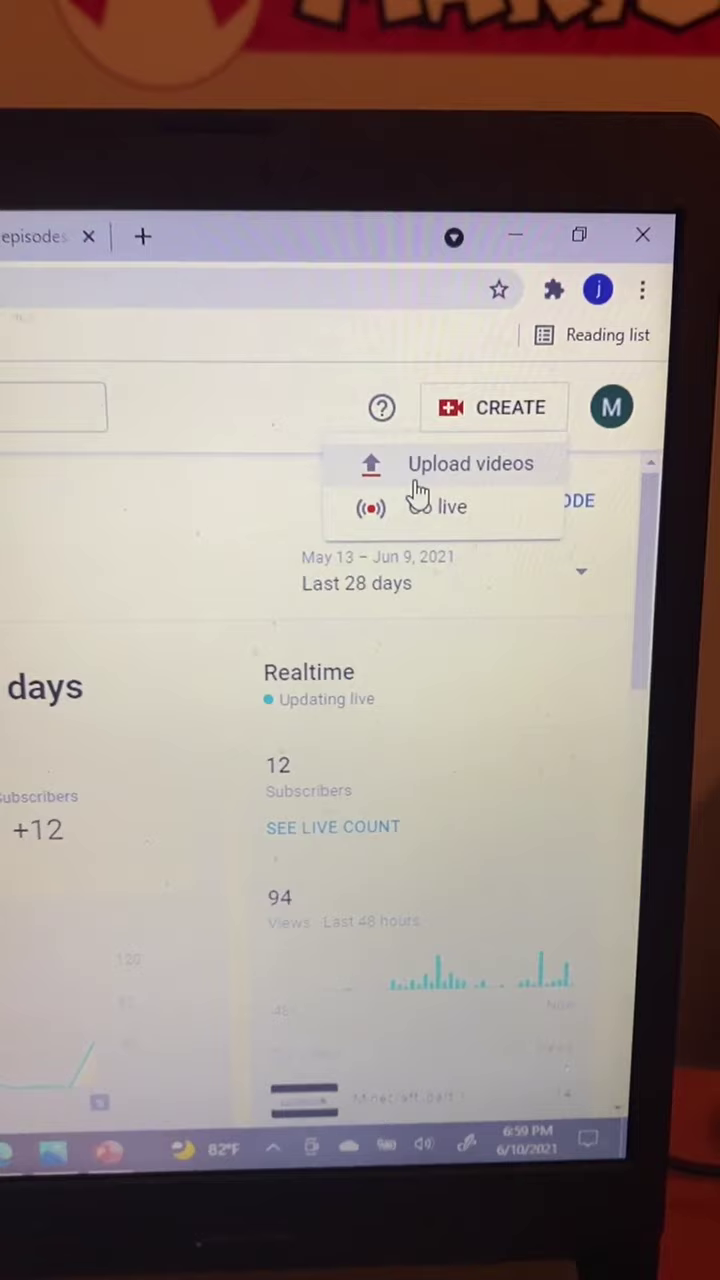
# Choose Upload videos from the CREATE menu to start uploading a new video
pyautogui.click(428, 492)
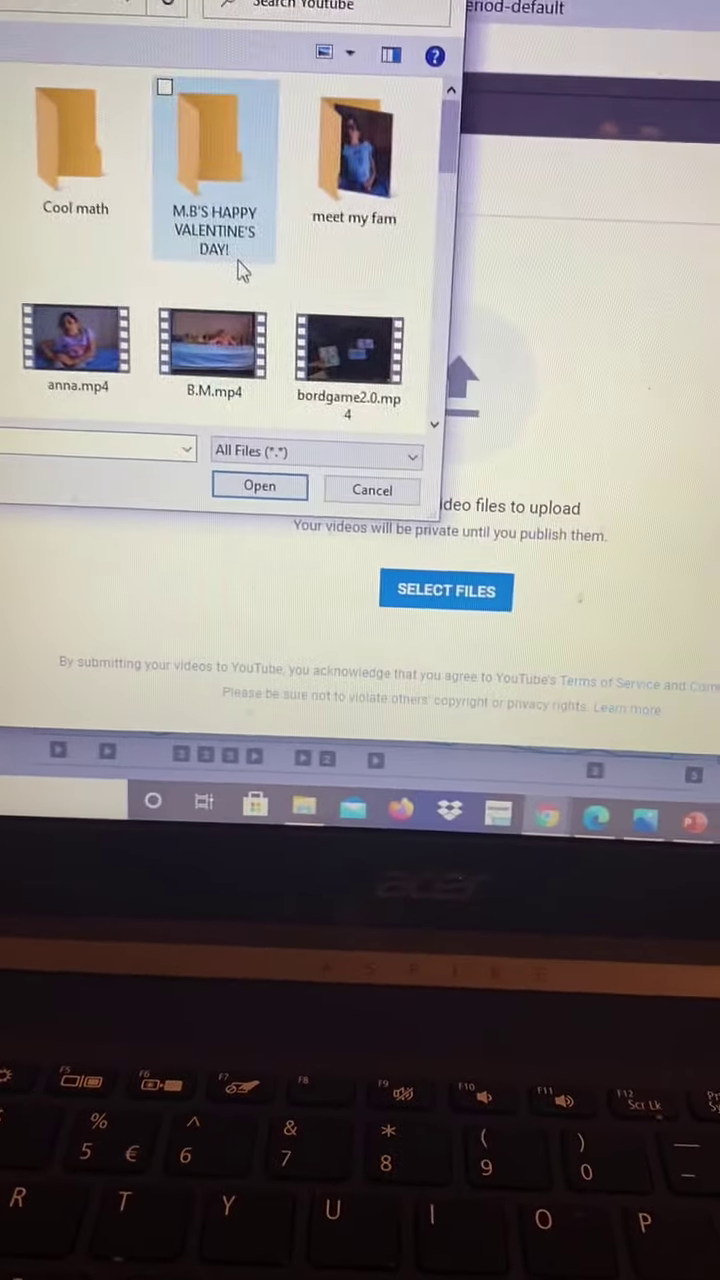
pyautogui.scroll(-2, 310, 262)
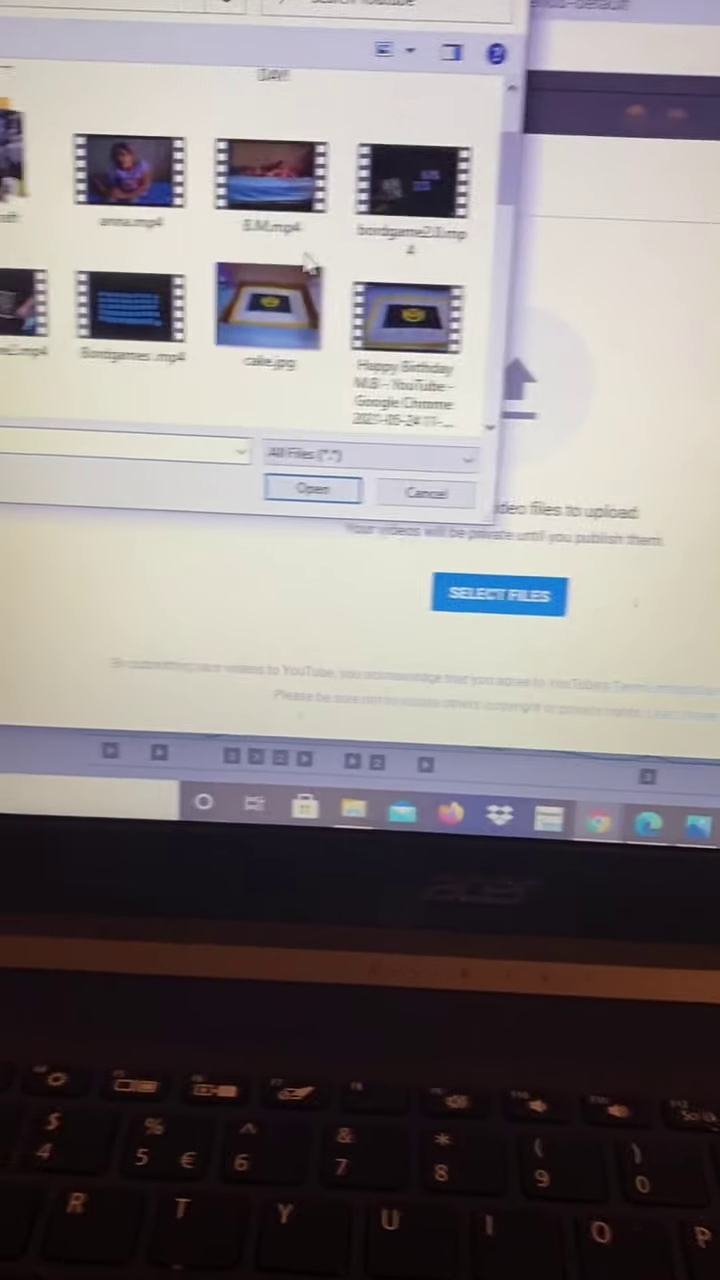
pyautogui.scroll(-2, 423, 243)
pyautogui.scroll(-2, 429, 200)
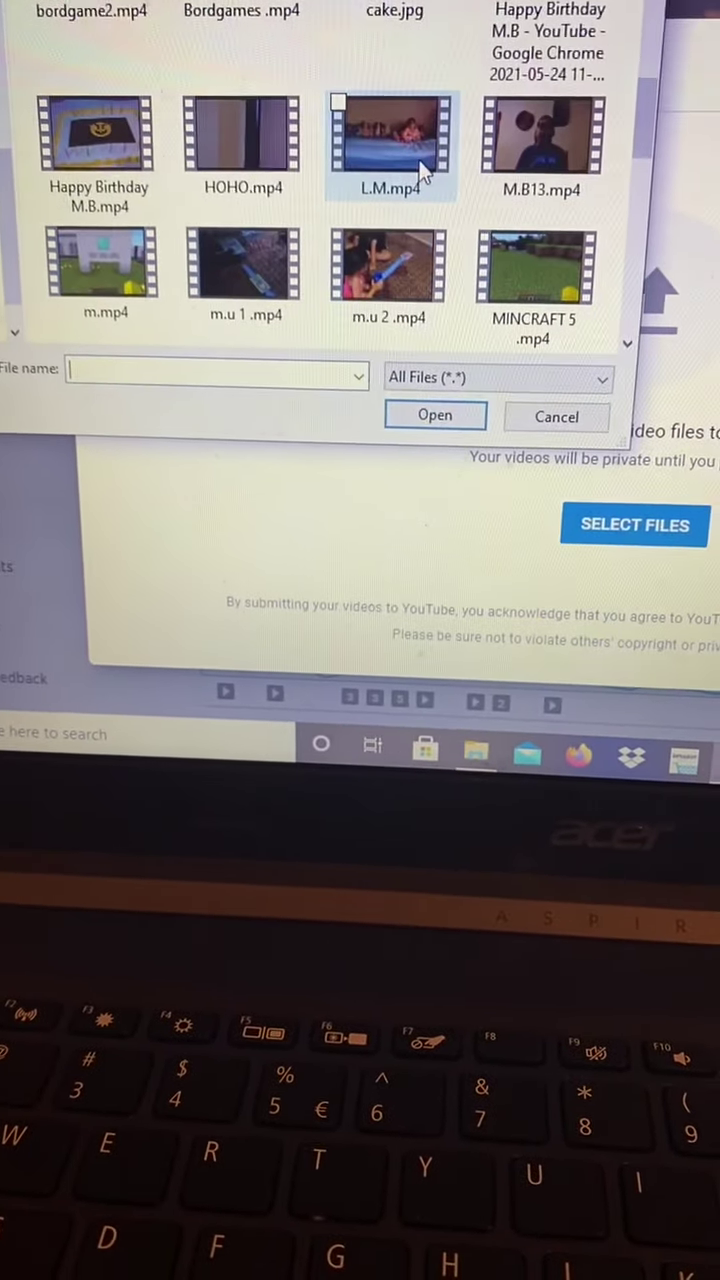
pyautogui.scroll(-1, 425, 190)
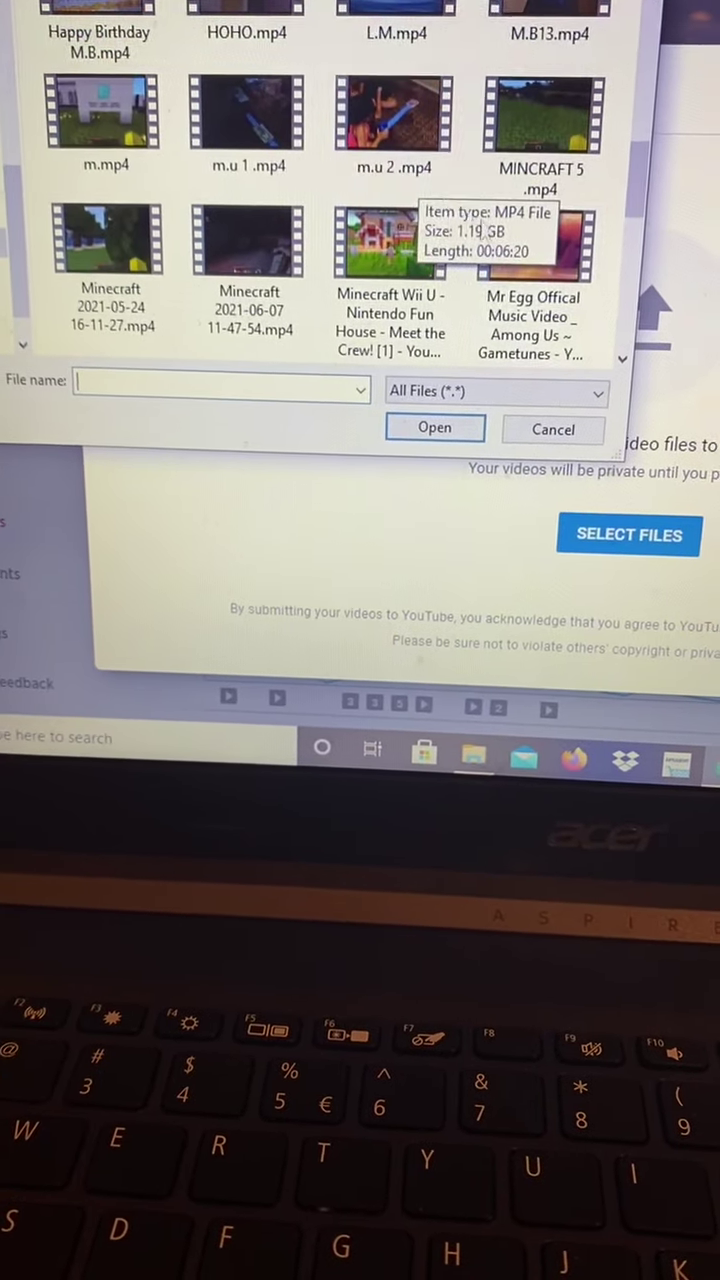
pyautogui.scroll(-2, 570, 300)
pyautogui.scroll(-1, 558, 290)
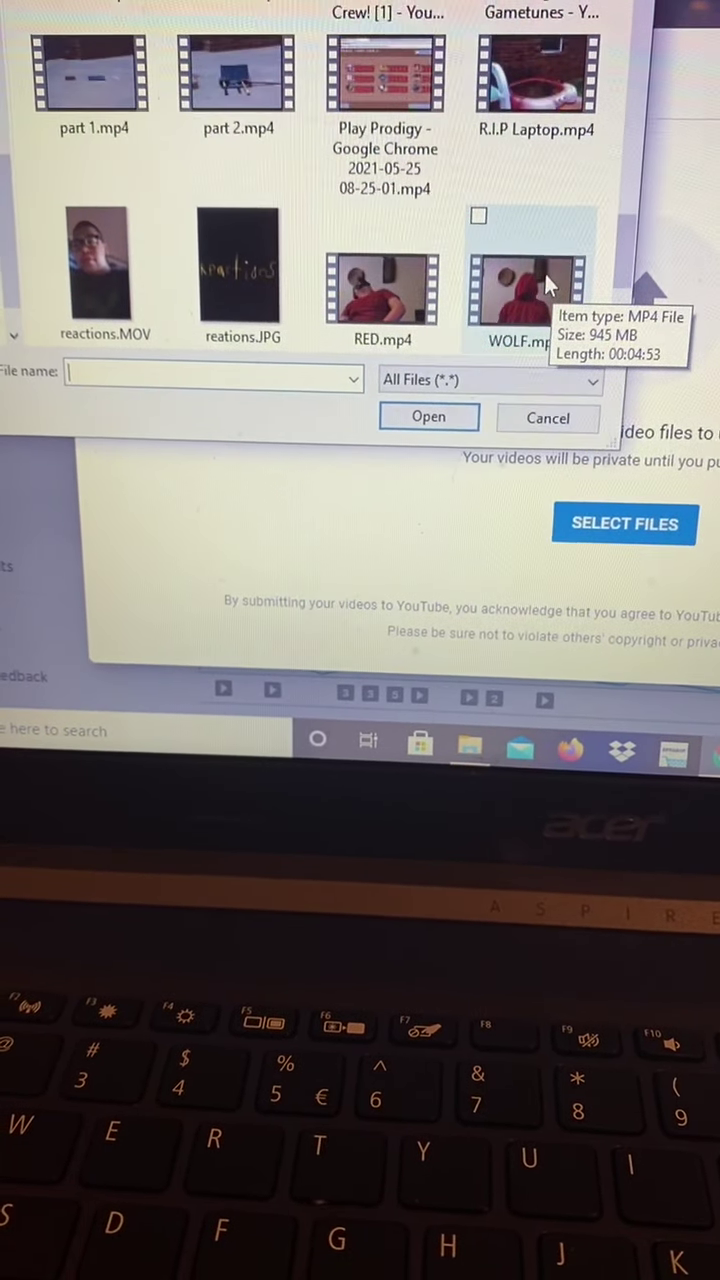
pyautogui.scroll(-1, 558, 272)
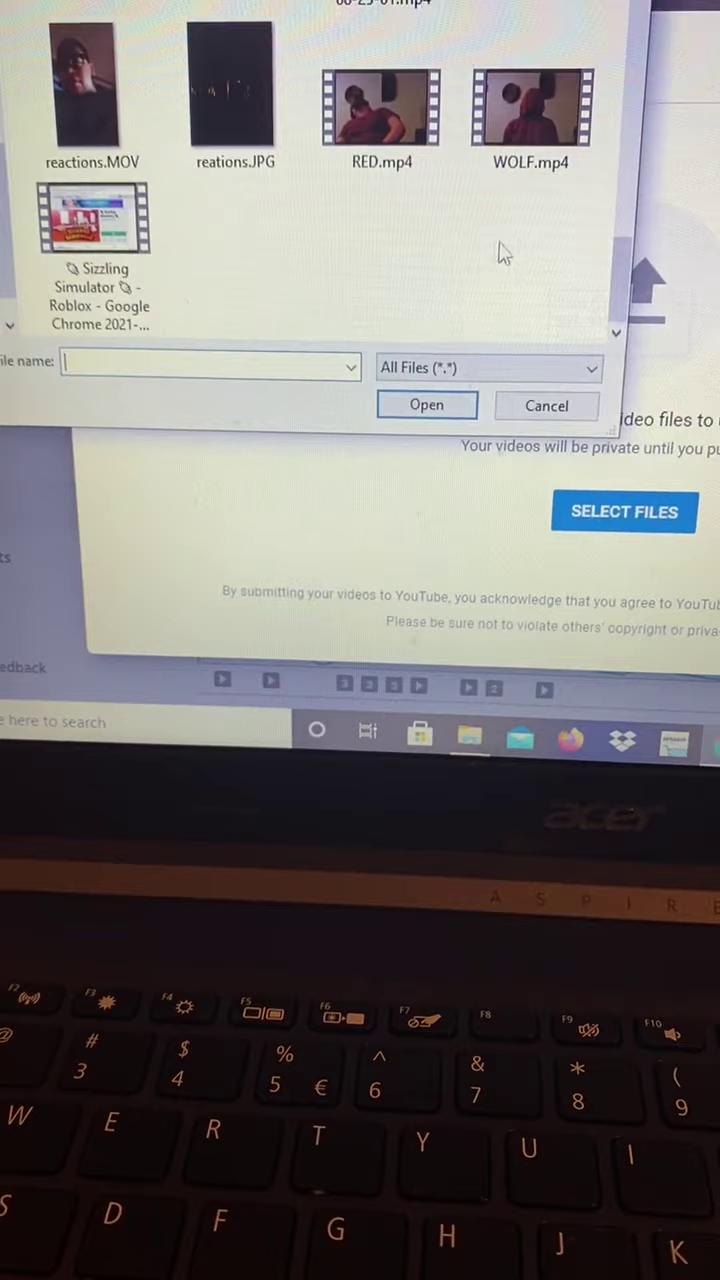